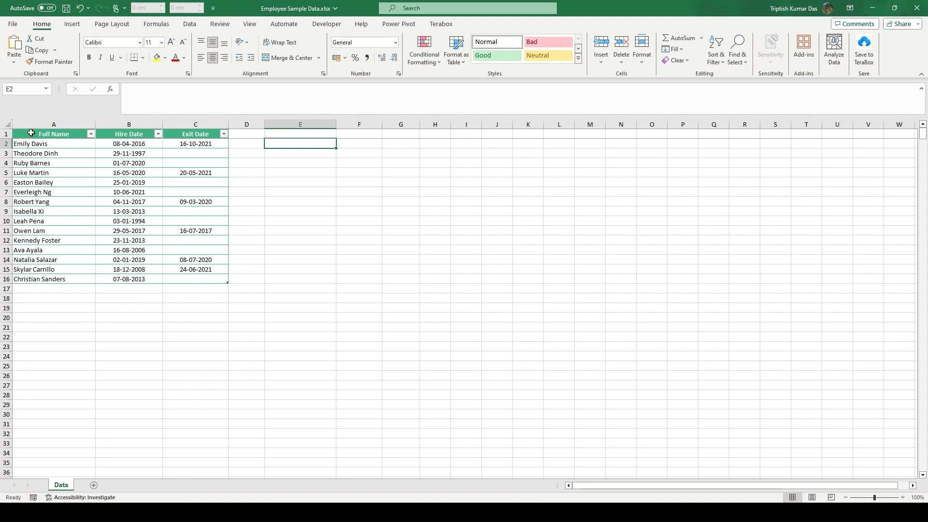
left_click_drag(31, 134, 191, 279)
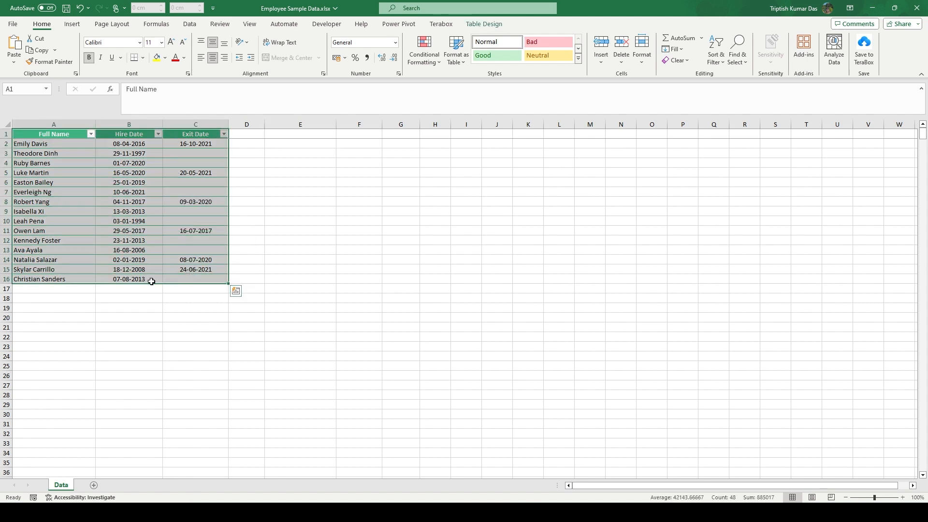
left_click(61, 125)
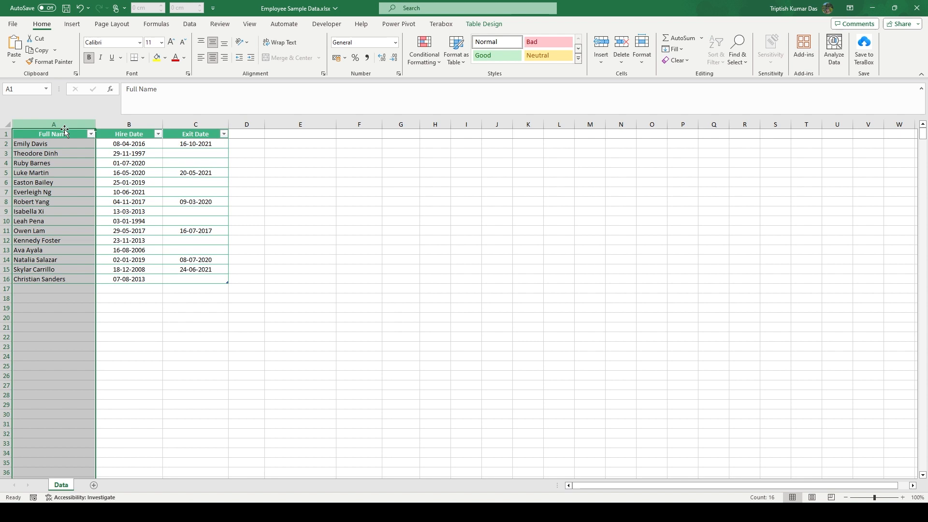
left_click(132, 123)
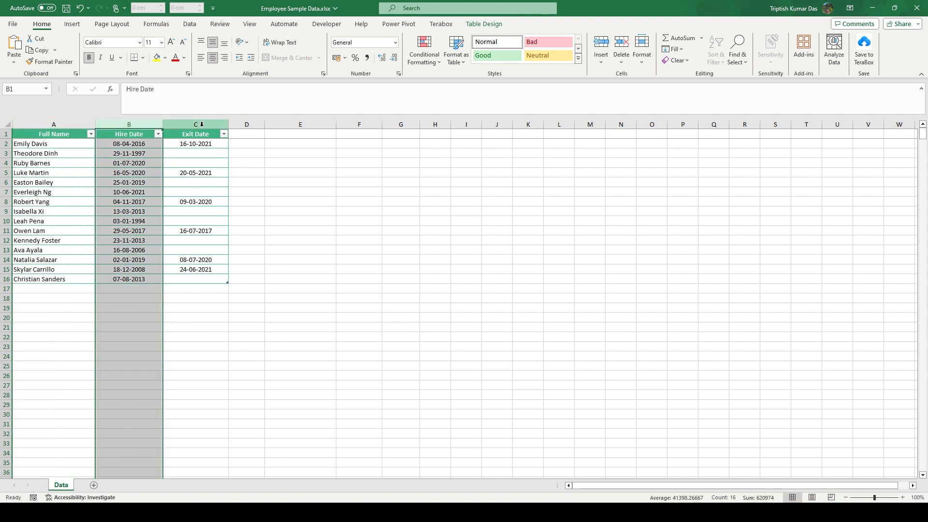
- Enter the heading "Days of employment" in cell E1
left_click(300, 134)
type("Da")
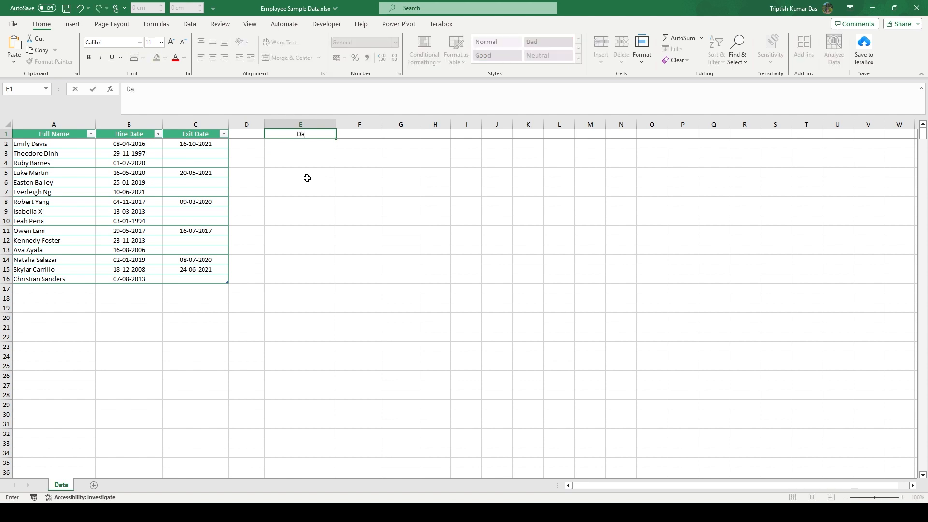
type("ys of employment")
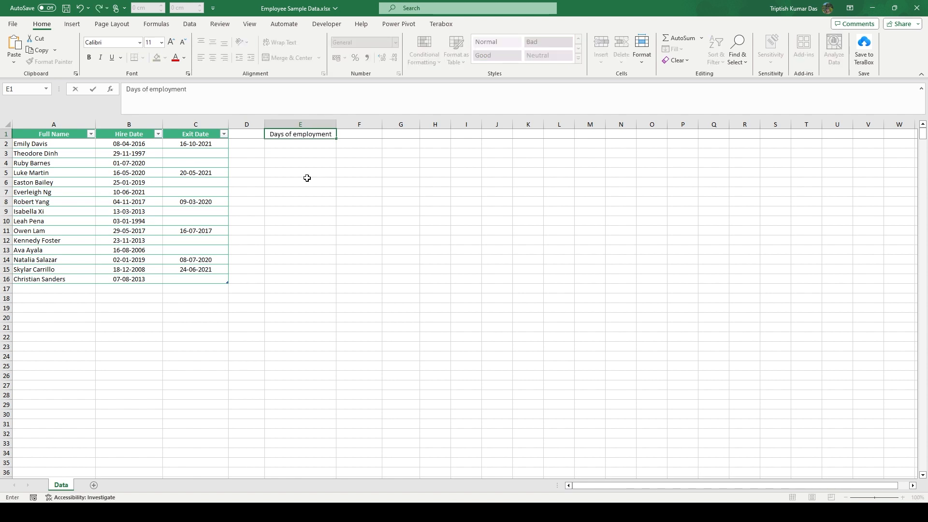
key("Return")
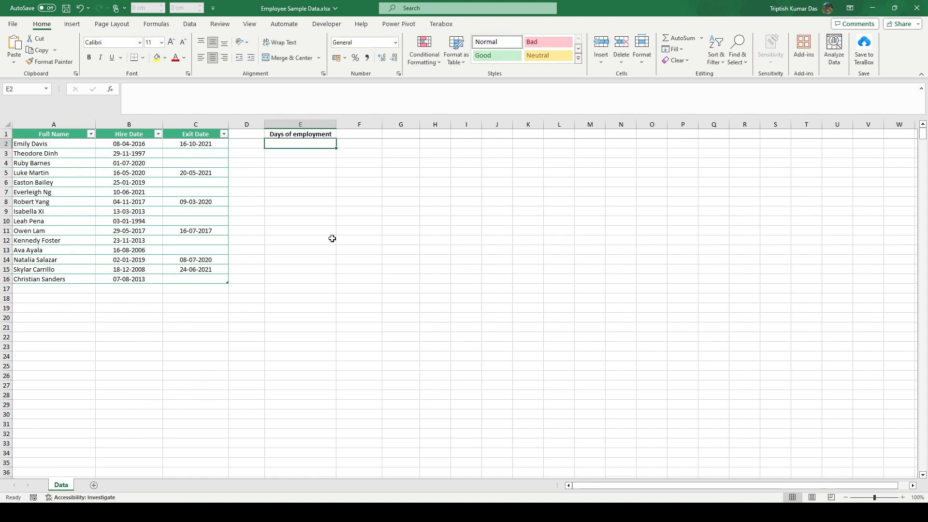
- Enter the formula =C2-B2 in cell E2 to subtract the hire date from the exit date
left_click(190, 145)
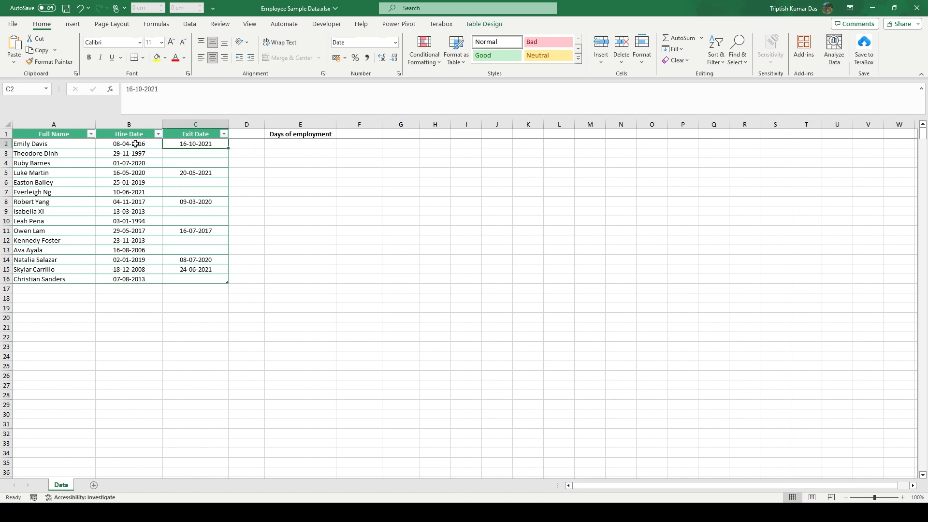
key("Right")
key("Right")
type("=")
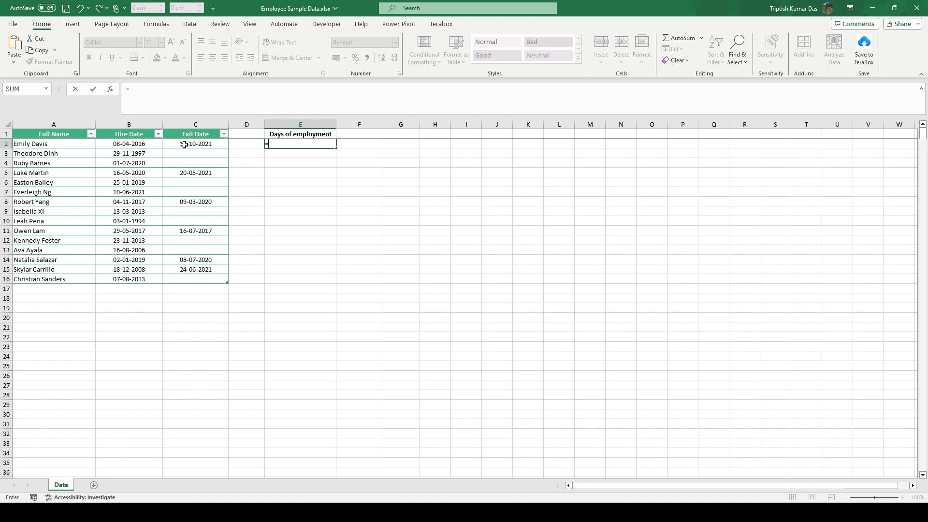
type("C")
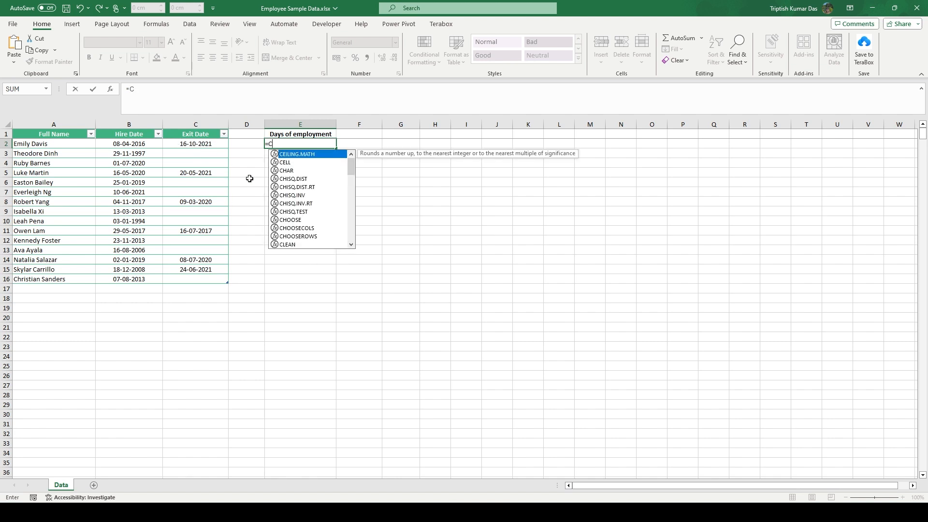
type("2-")
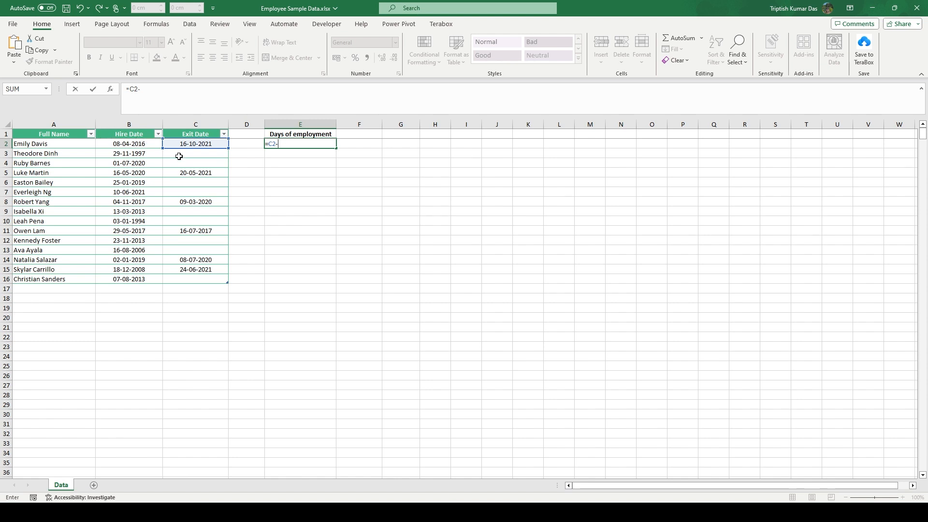
type("B2")
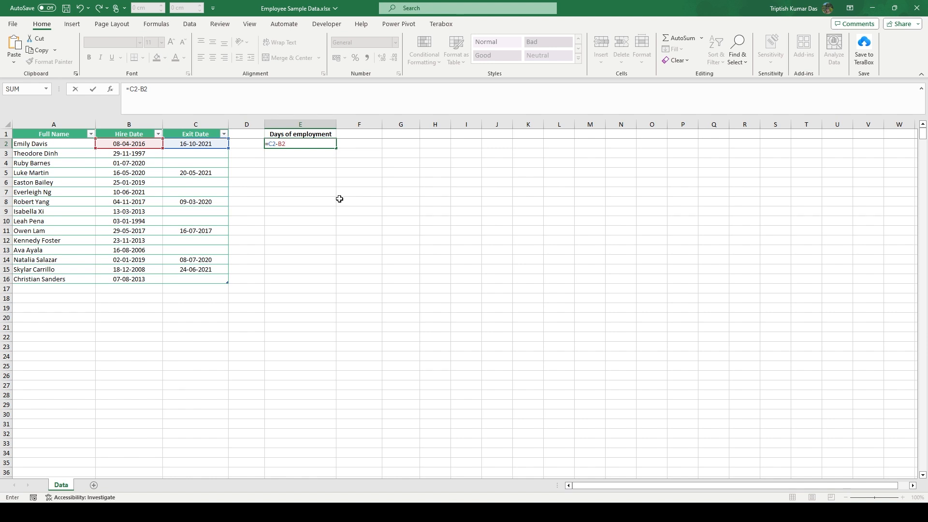
key("Return")
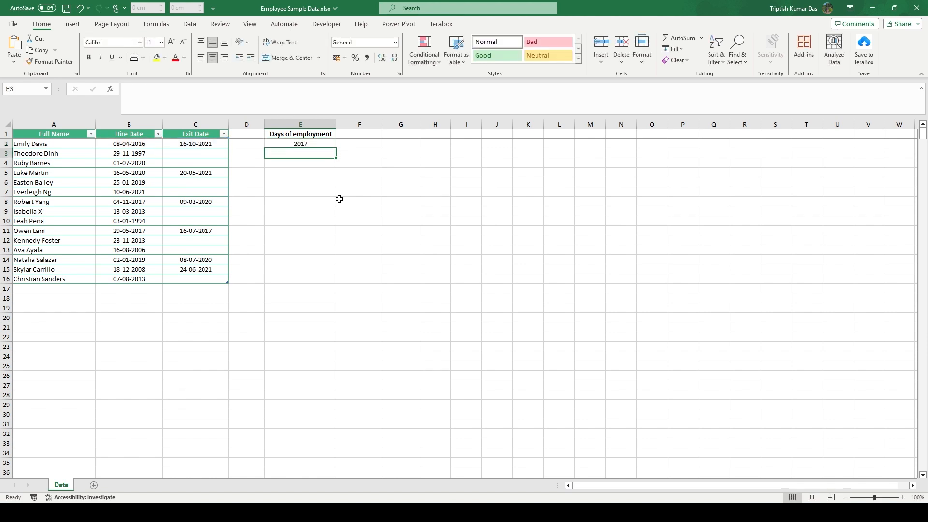
- Fill the date-difference formula from E2 down through E16
left_click(320, 141)
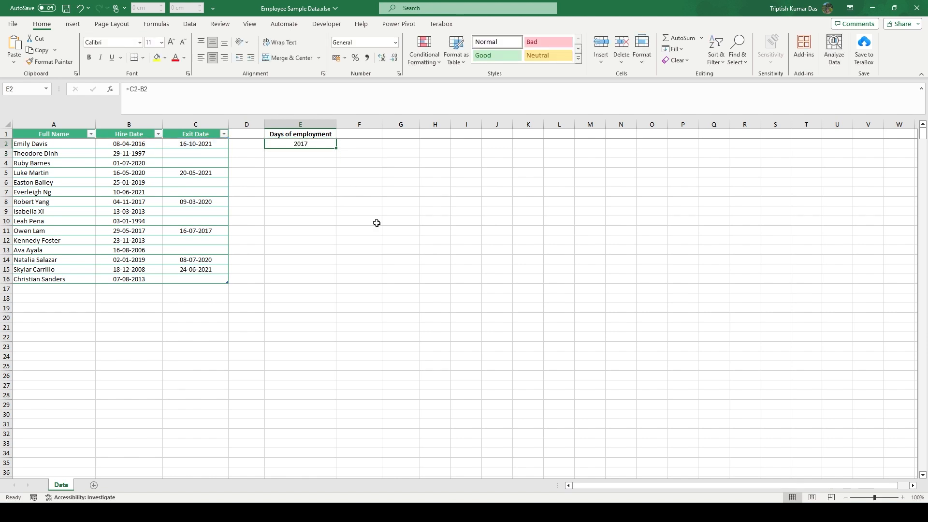
left_click(142, 143)
left_click(186, 146)
left_click(318, 145)
left_click_drag(337, 149, 337, 282)
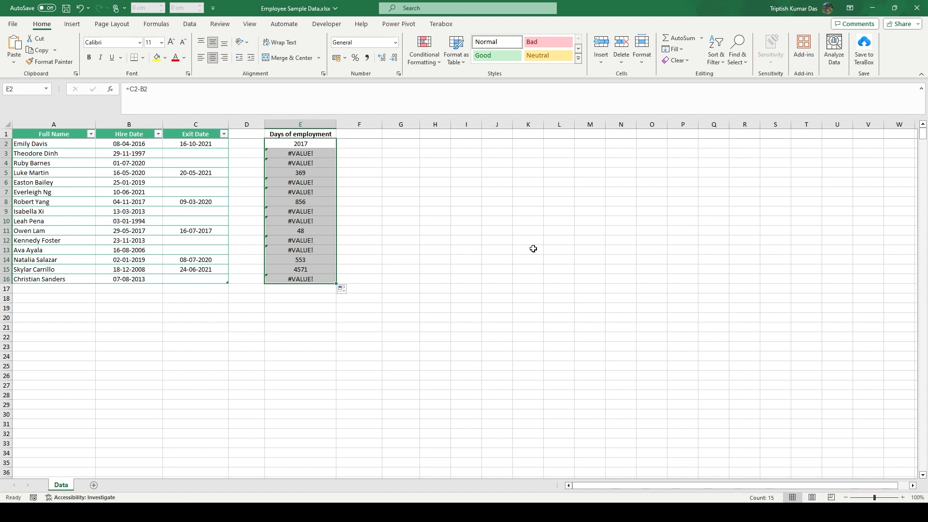
left_click(455, 222)
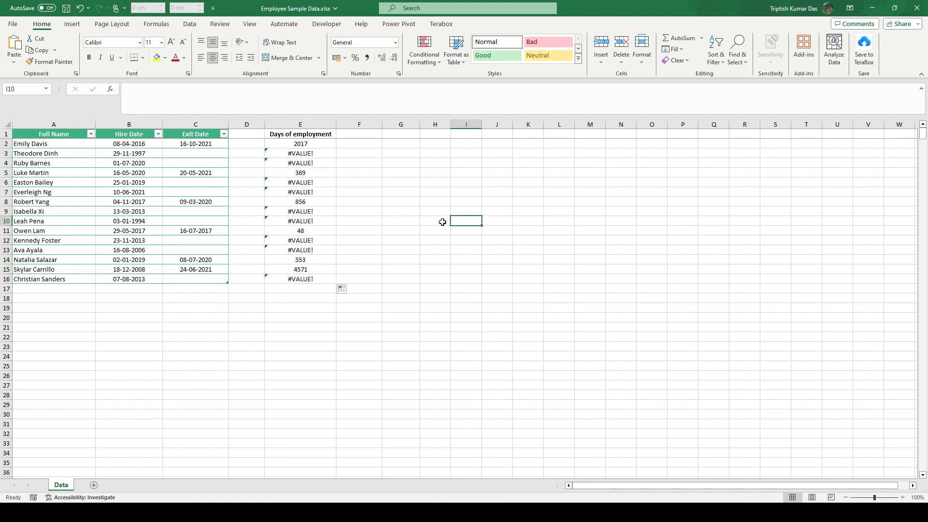
- Examine the results in the Days of employment column and the error explanation for cell E3
left_click(321, 144)
left_click(320, 172)
left_click(320, 200)
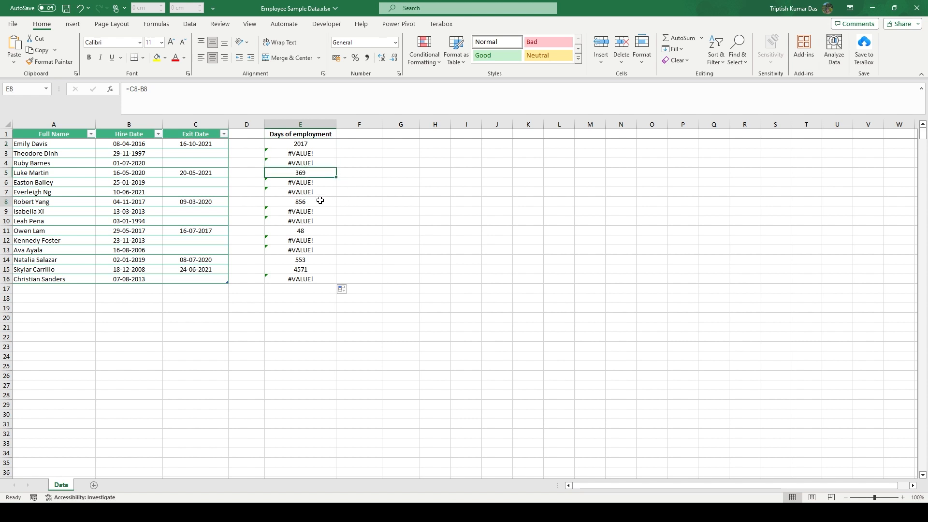
left_click(322, 231)
left_click(323, 261)
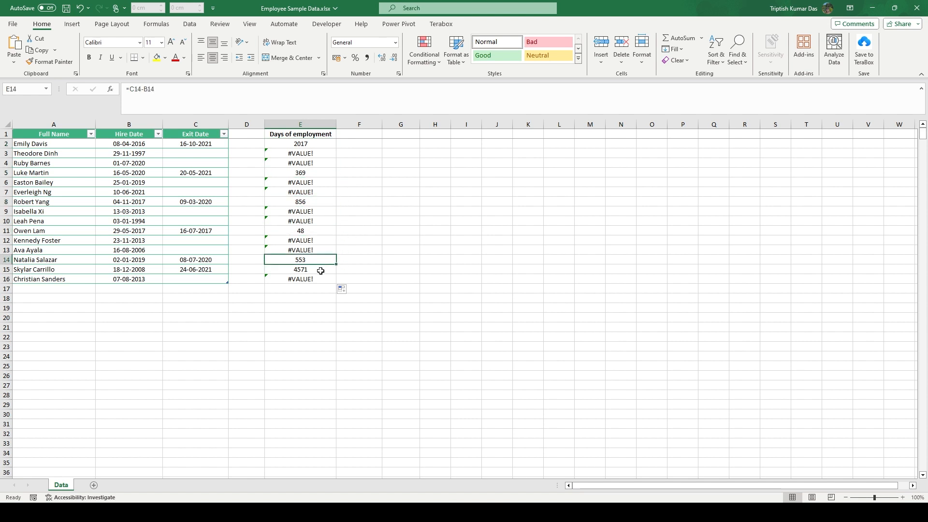
left_click(321, 269)
left_click(372, 192)
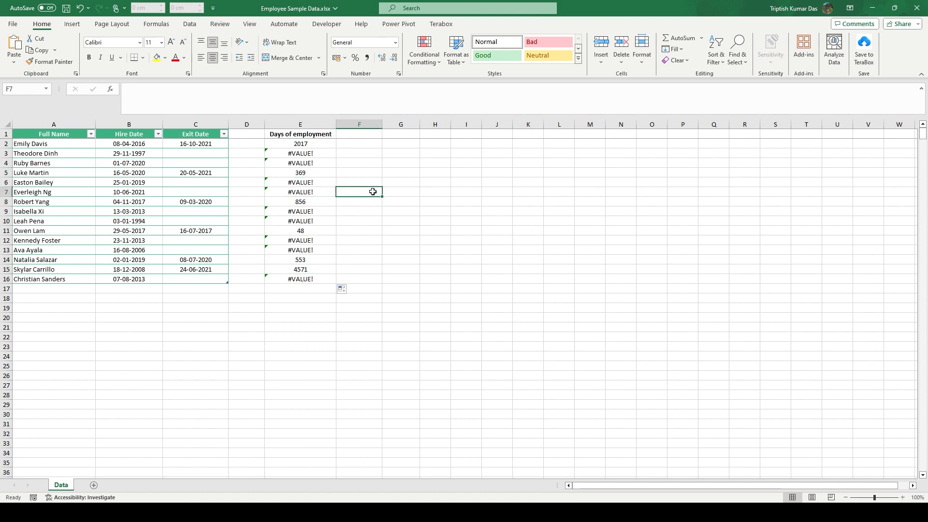
left_click(325, 154)
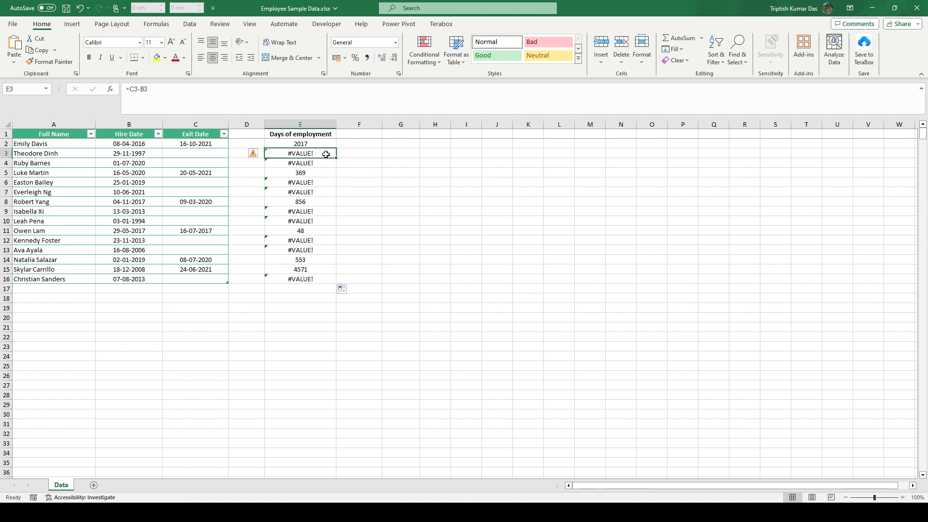
mouse_move(254, 155)
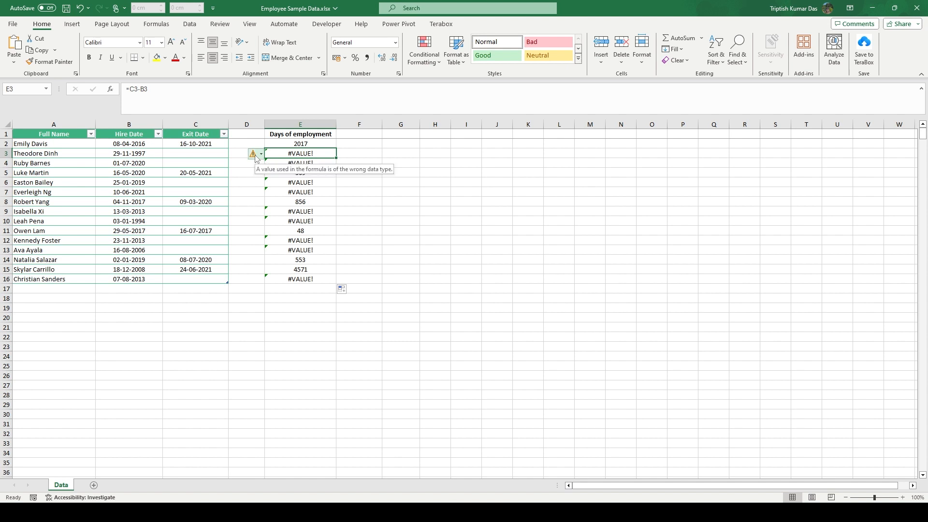
left_click(333, 164)
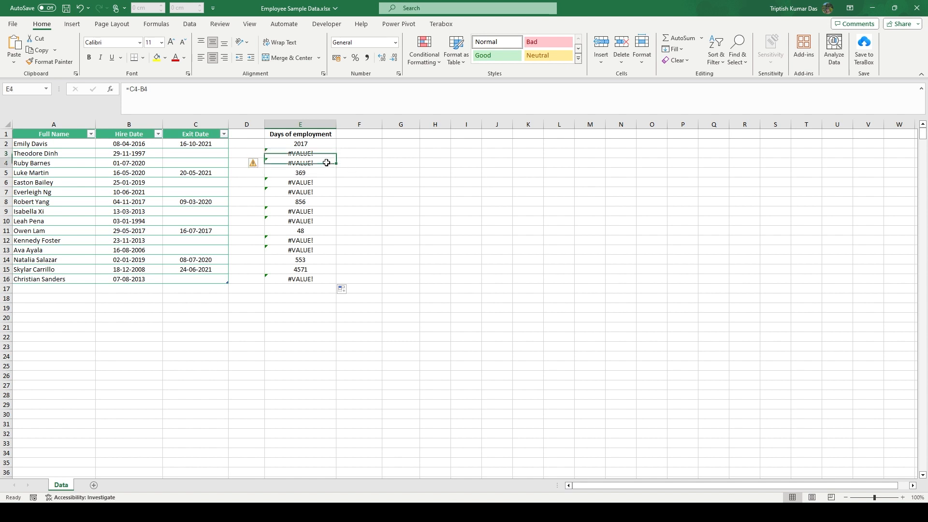
- Replace the formula in E2 with =IFERROR(C2-B2,"Still working")
left_click(299, 144)
left_click_drag(129, 89, 149, 91)
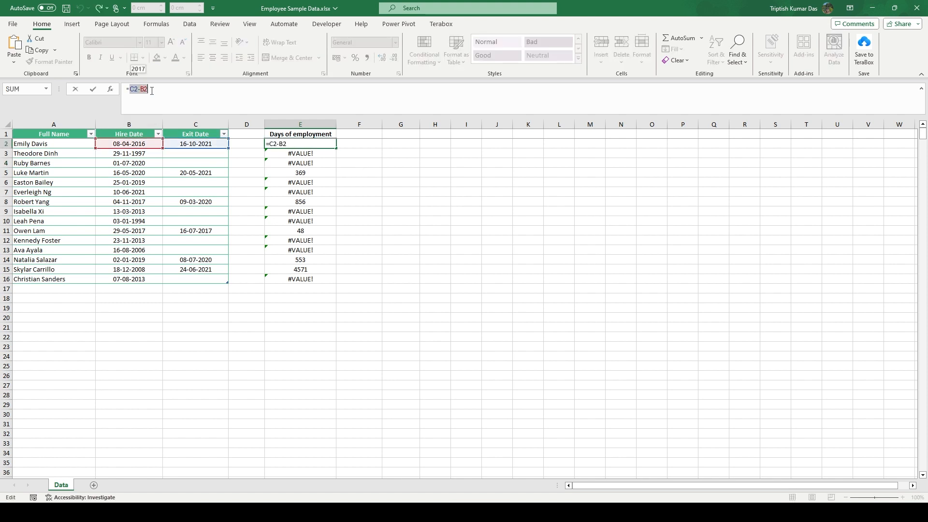
key("BackSpace")
type("ife")
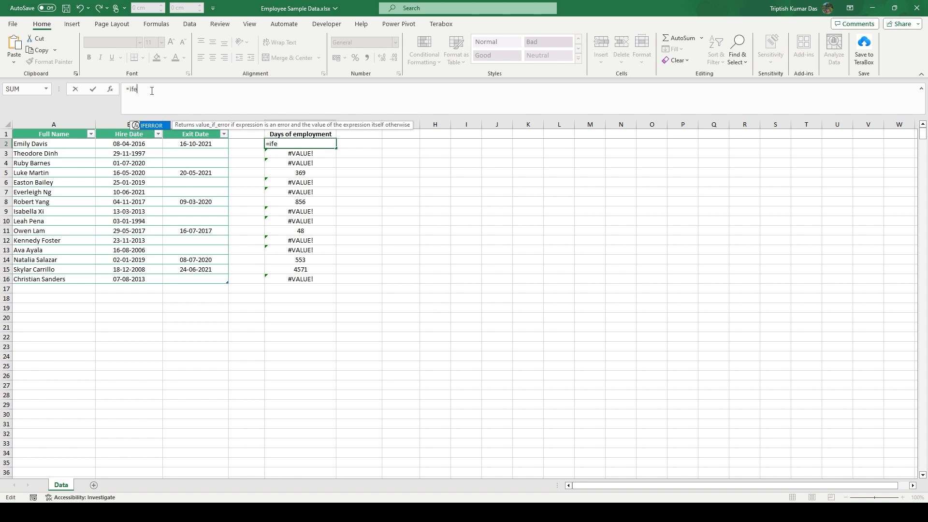
type("rro")
key("Tab")
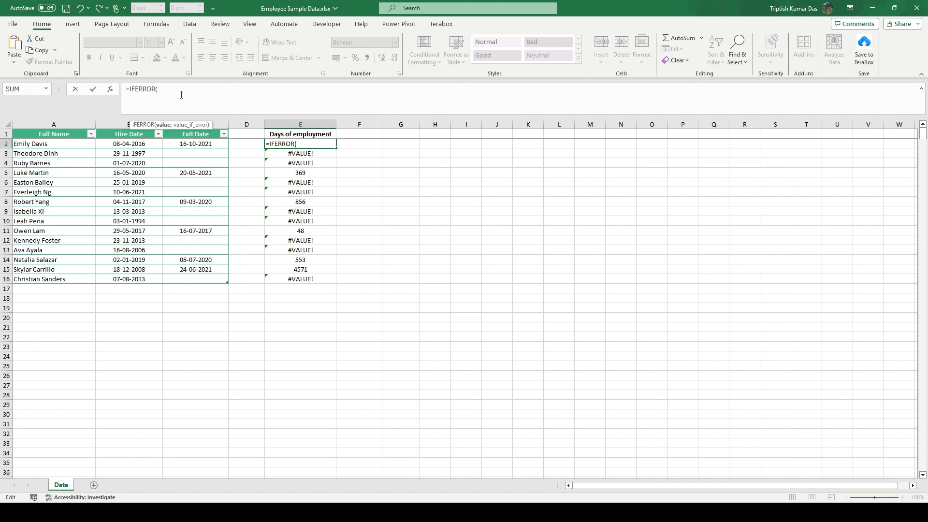
type("C")
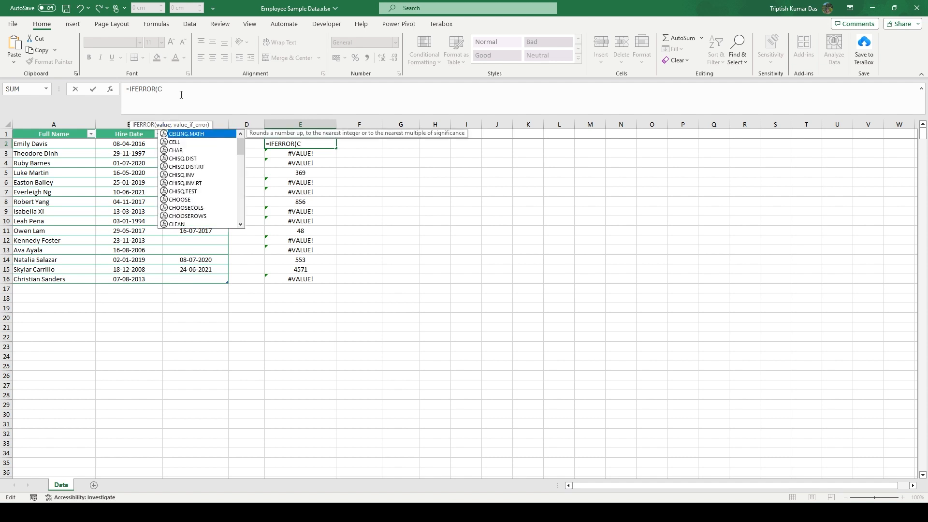
type("2-")
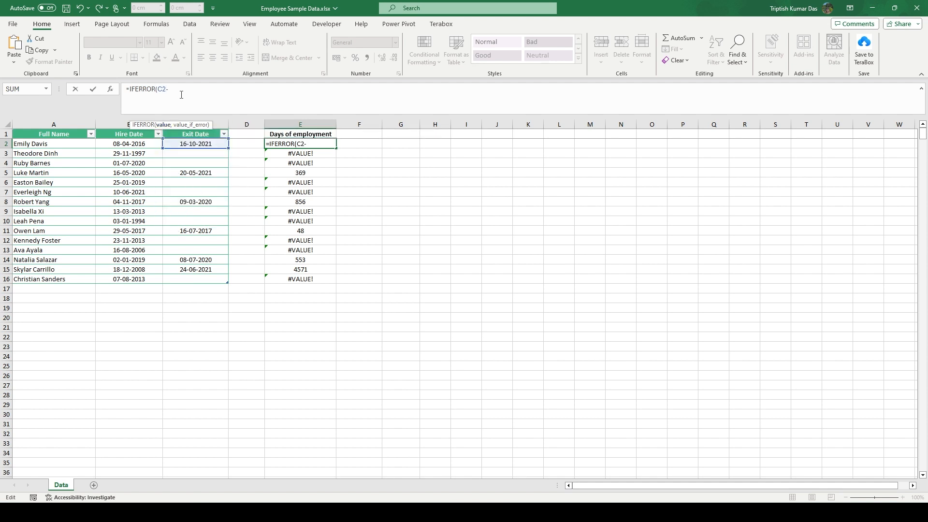
type("B2")
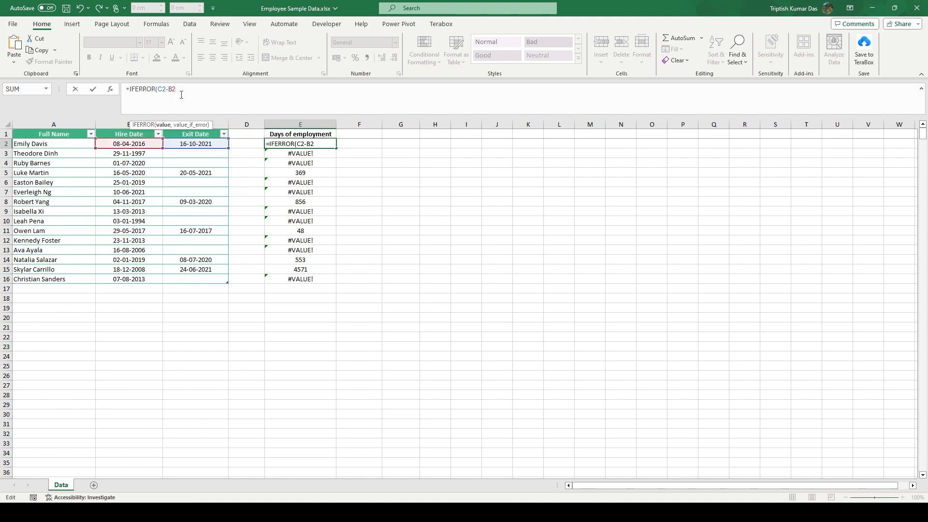
type(",")
type("Still working\")")
key("Return")
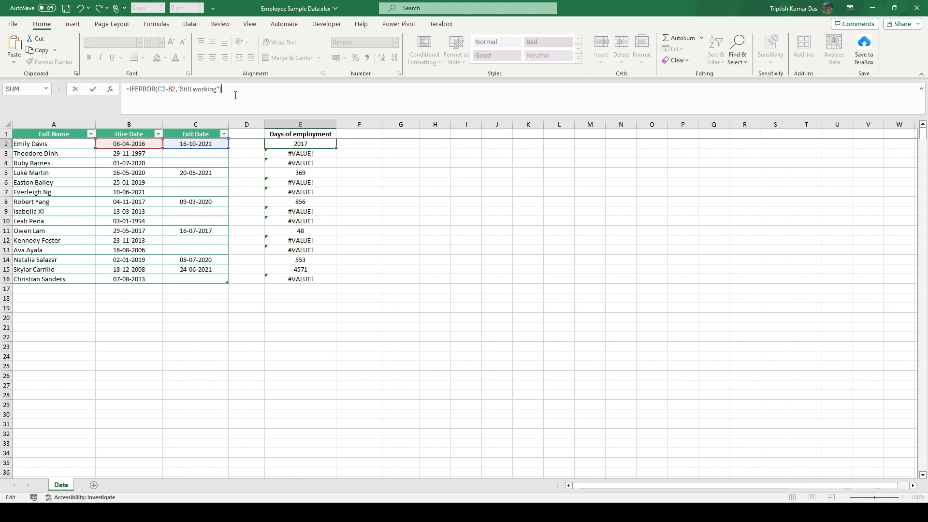
- Fill the IFERROR formula from E2 down through E16
left_click(314, 143)
left_click_drag(336, 147, 324, 284)
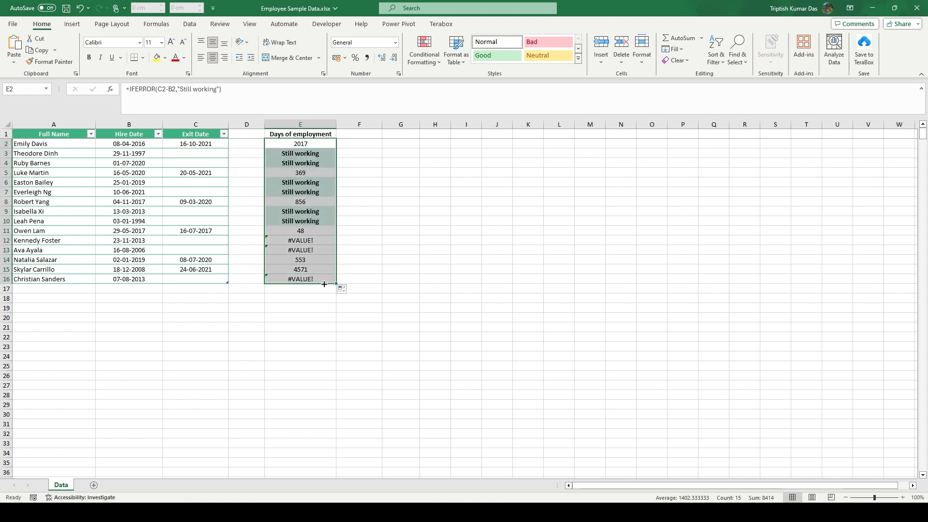
left_click(448, 211)
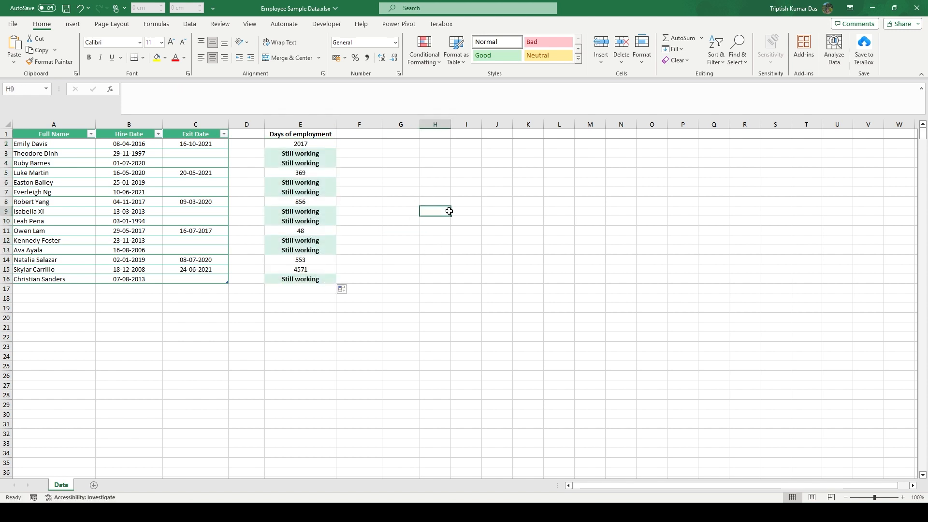
- Compare the blank Exit Date cells in rows 3 to 7 with their results in the Days of employment column
left_click(185, 154)
left_click(187, 163)
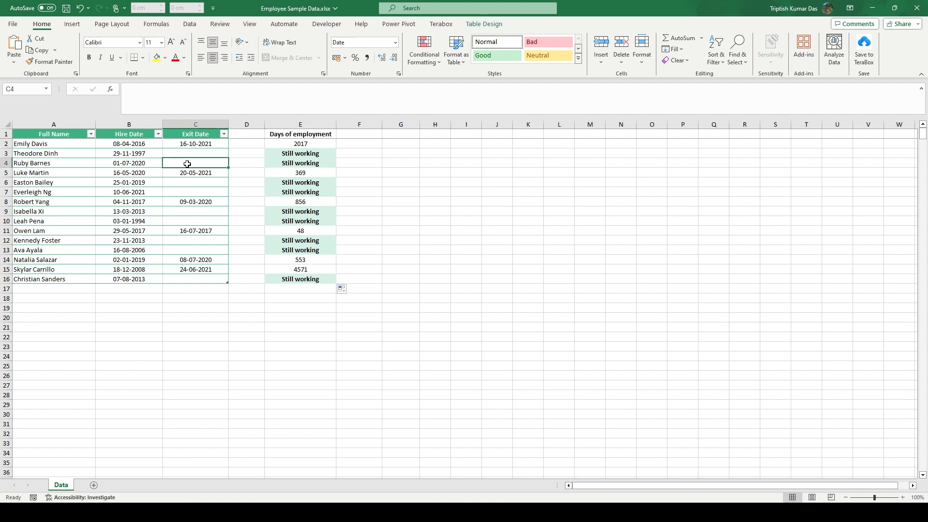
left_click(280, 162)
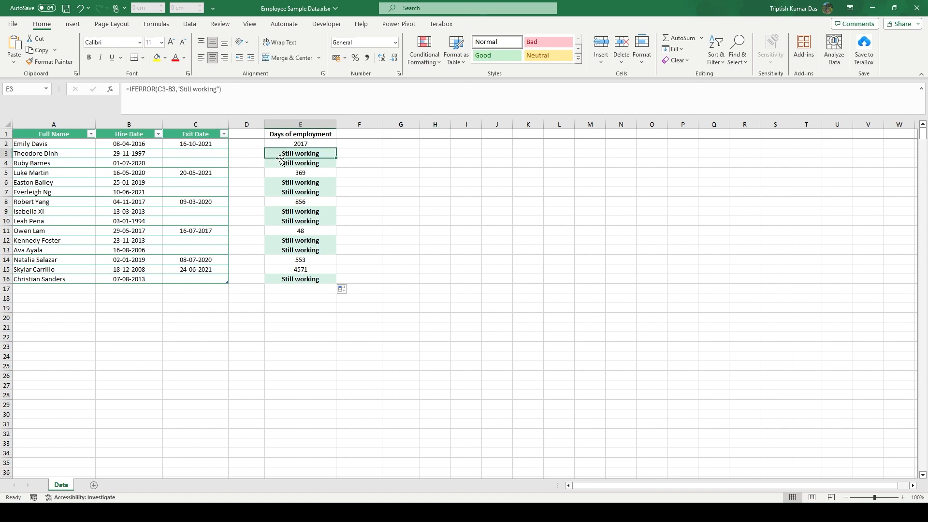
left_click(217, 183)
left_click(217, 192)
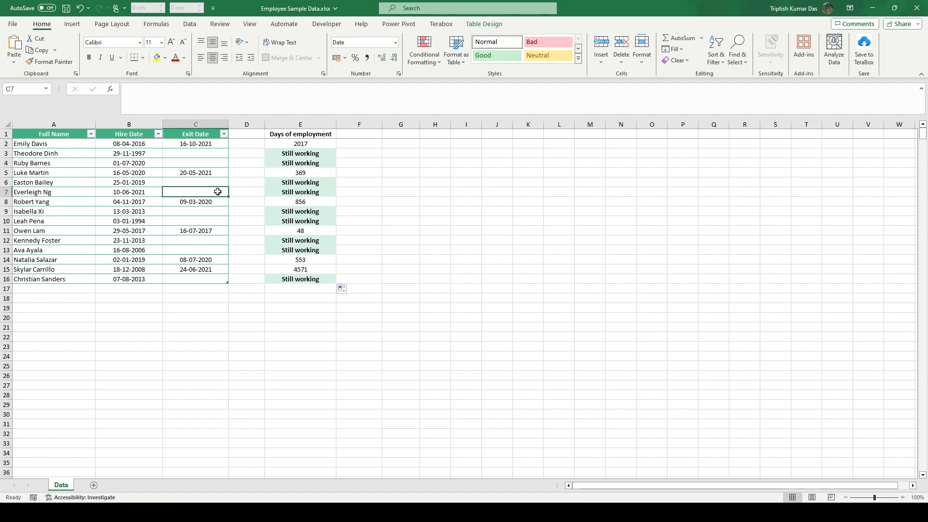
left_click(275, 182)
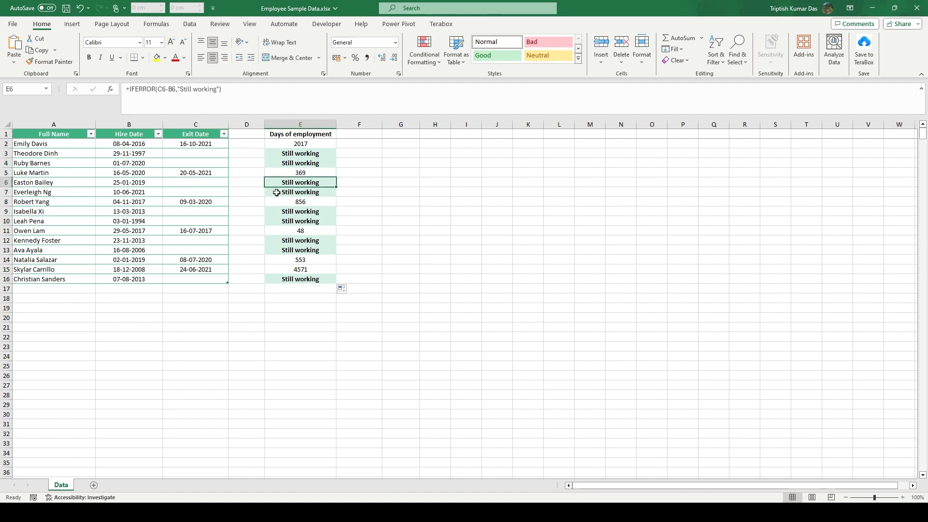
left_click(410, 172)
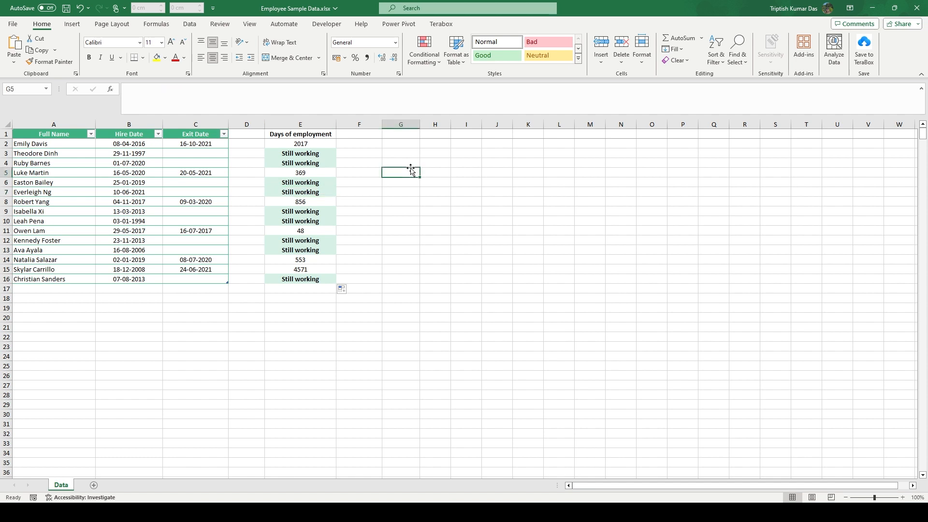